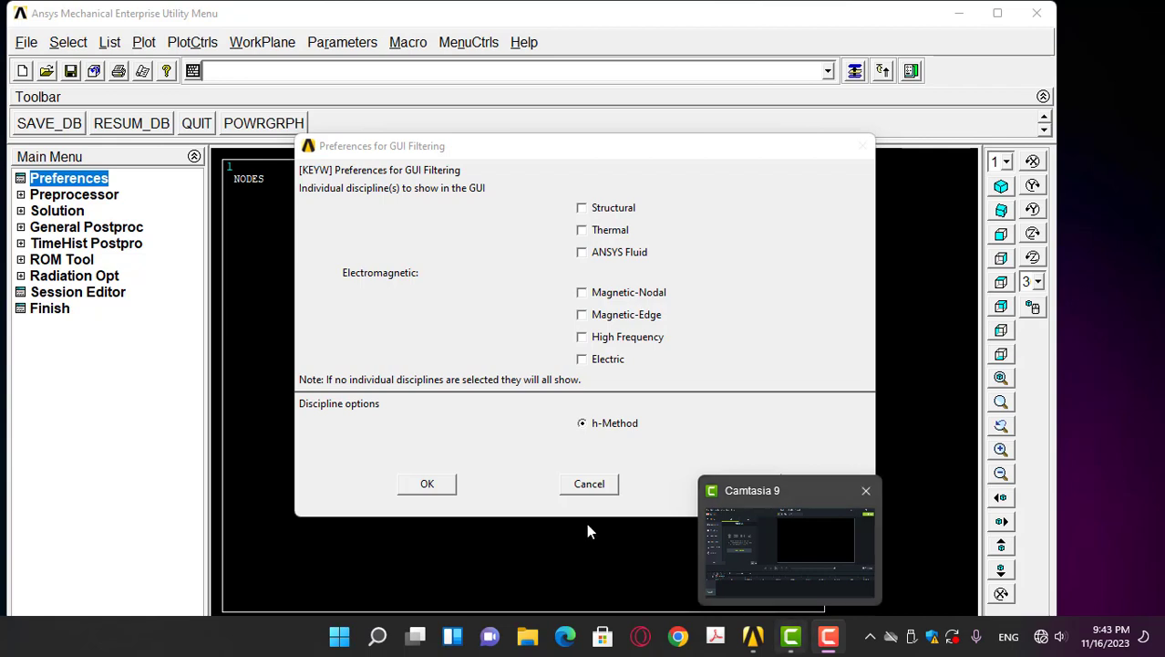
# - Filter the interface preferences to show only the Structural discipline
pyautogui.click(583, 209)
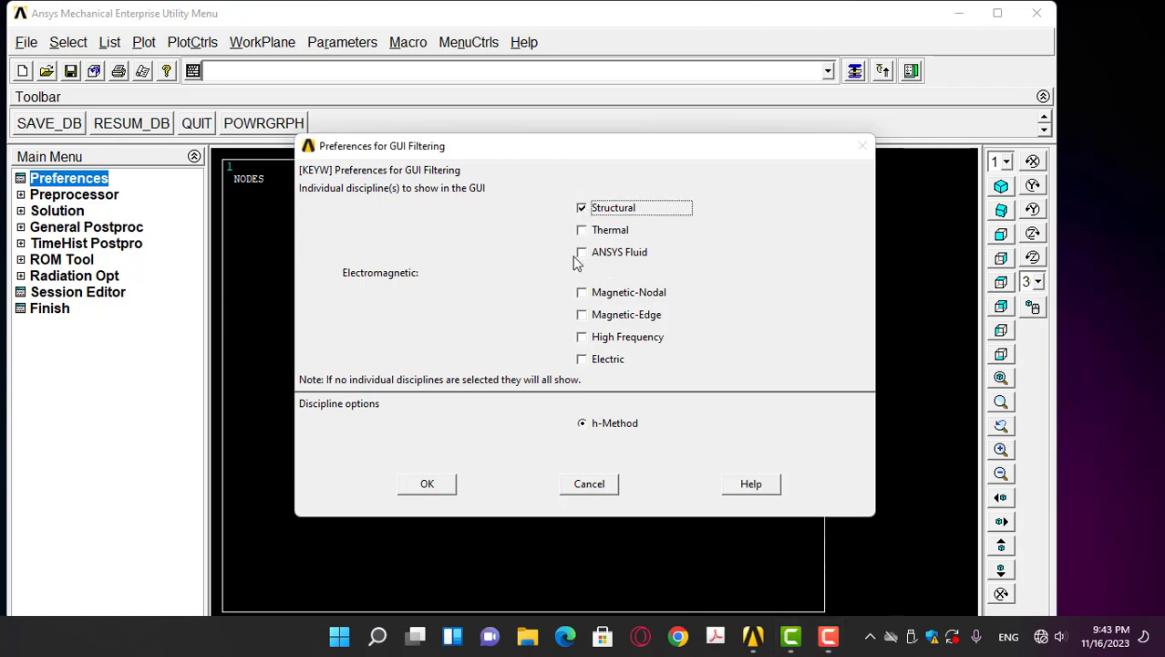
pyautogui.click(427, 483)
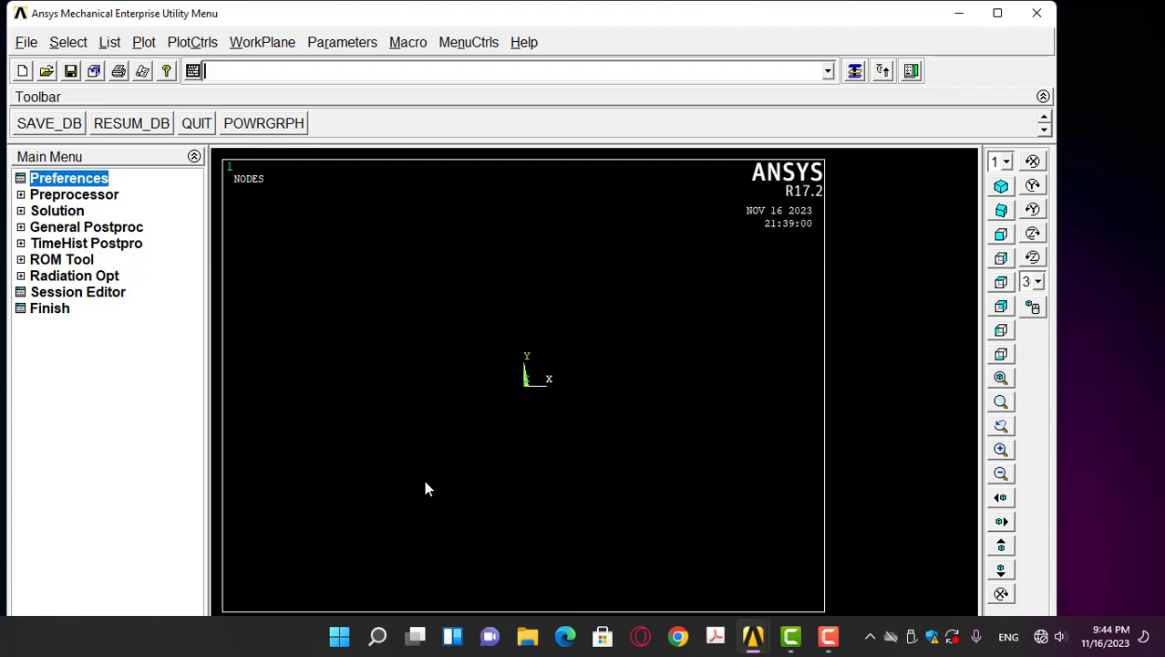
# - Define element type 1 as the structural Beam element 2 node 188
pyautogui.click(97, 195)
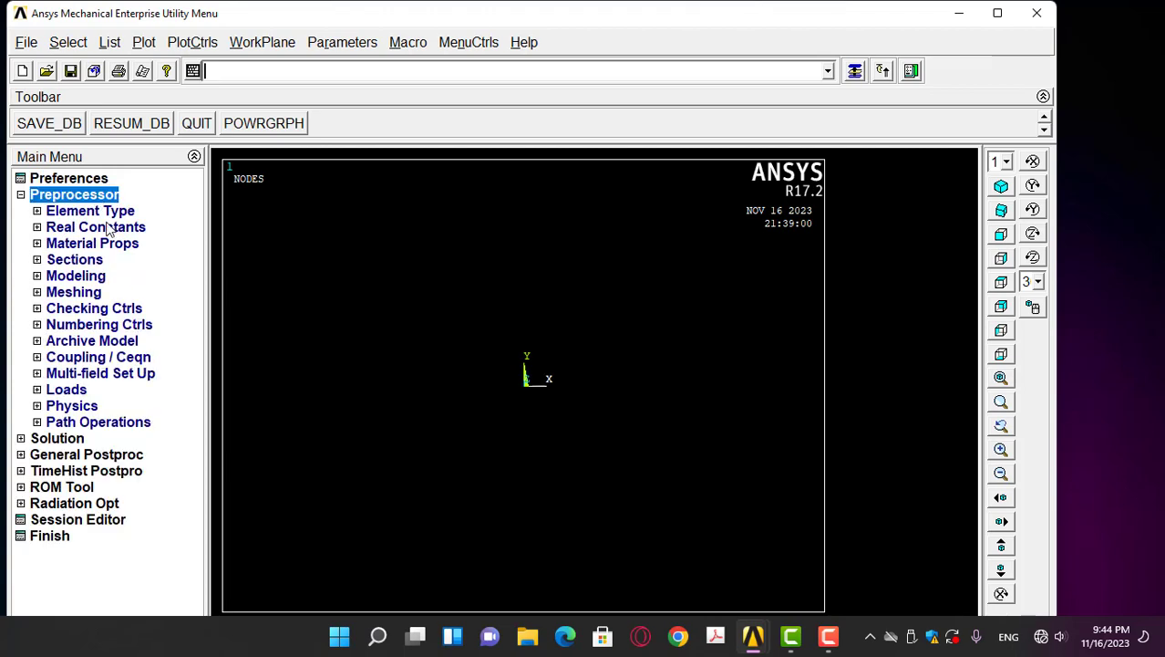
pyautogui.click(111, 211)
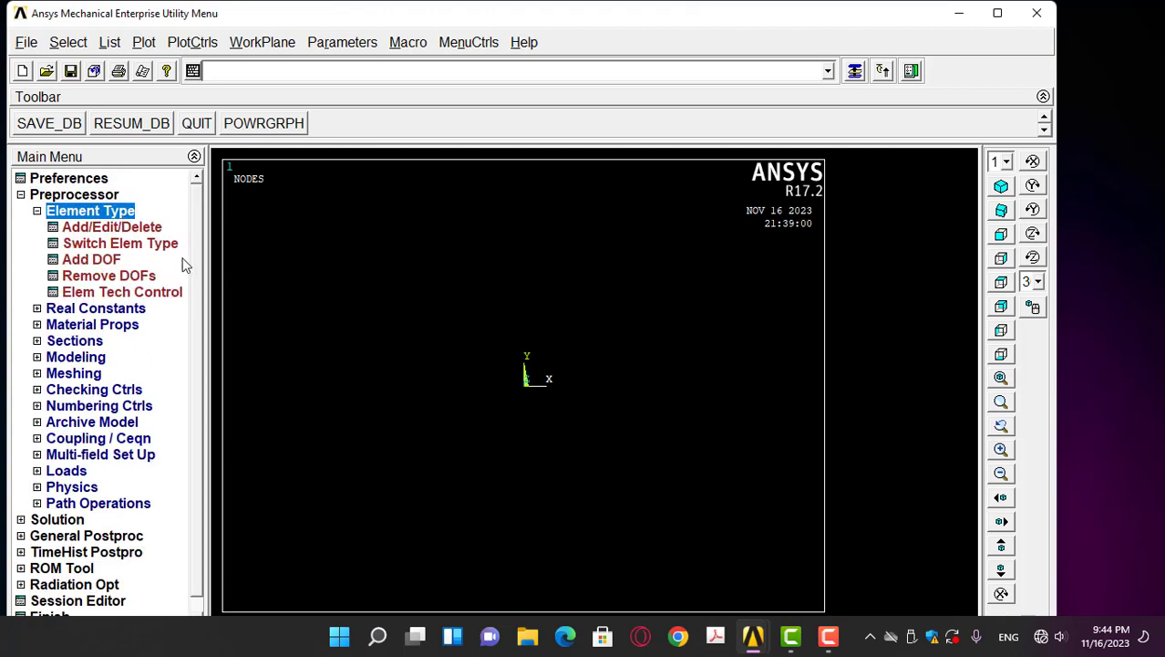
pyautogui.click(149, 228)
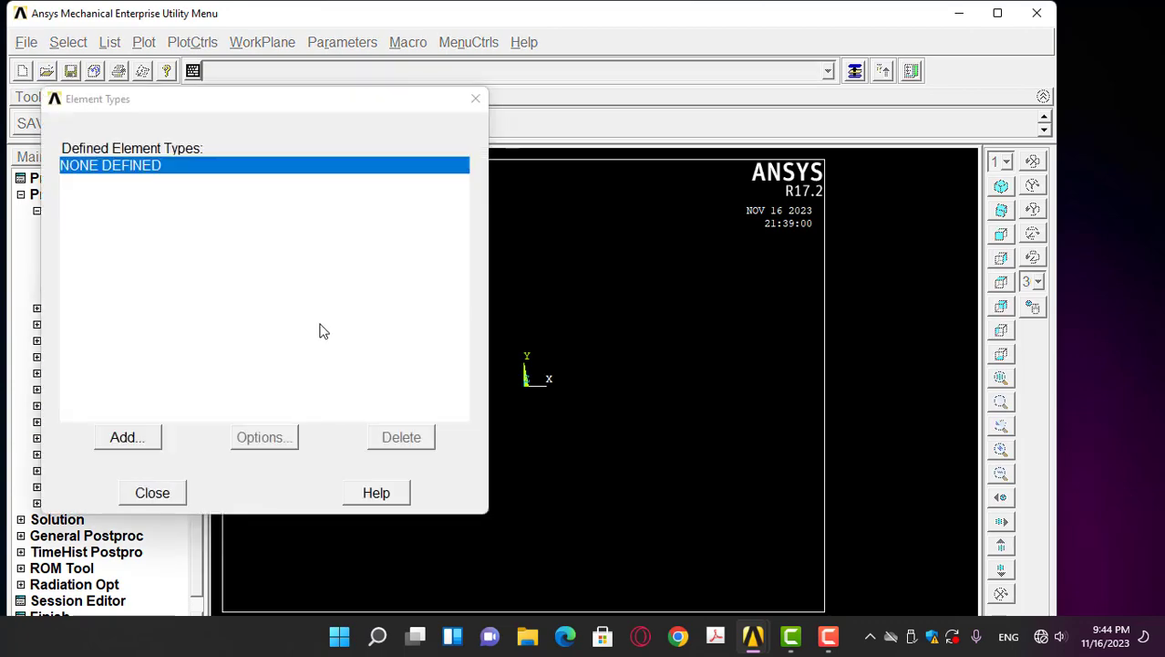
pyautogui.moveTo(282, 111); pyautogui.dragTo(461, 83)
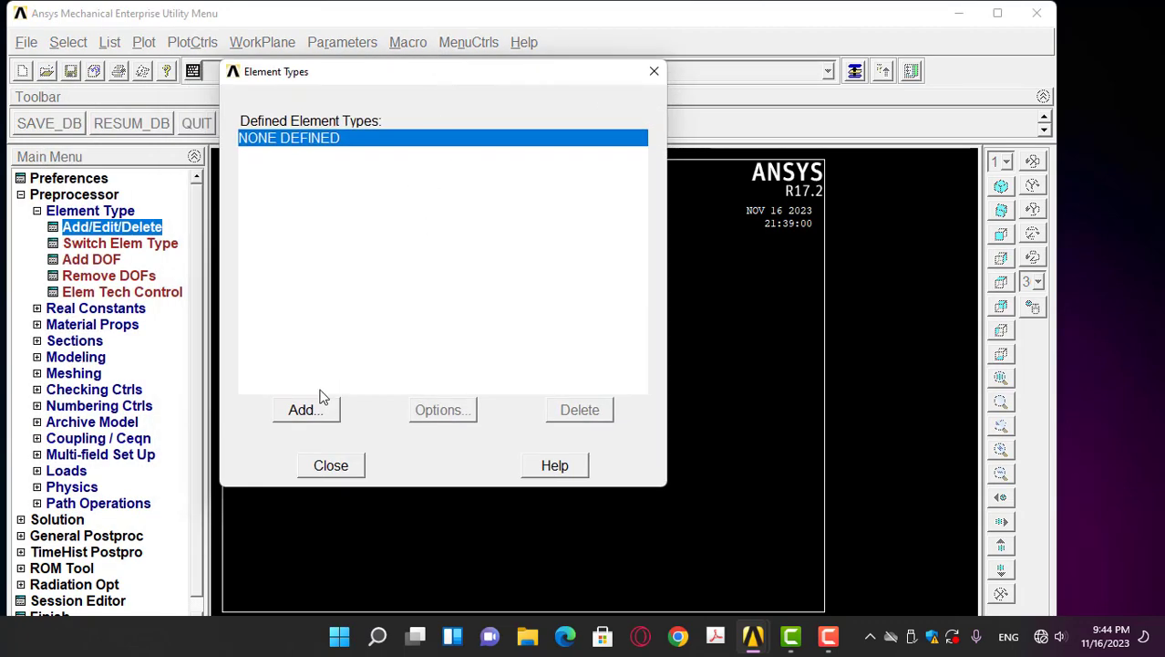
pyautogui.click(306, 410)
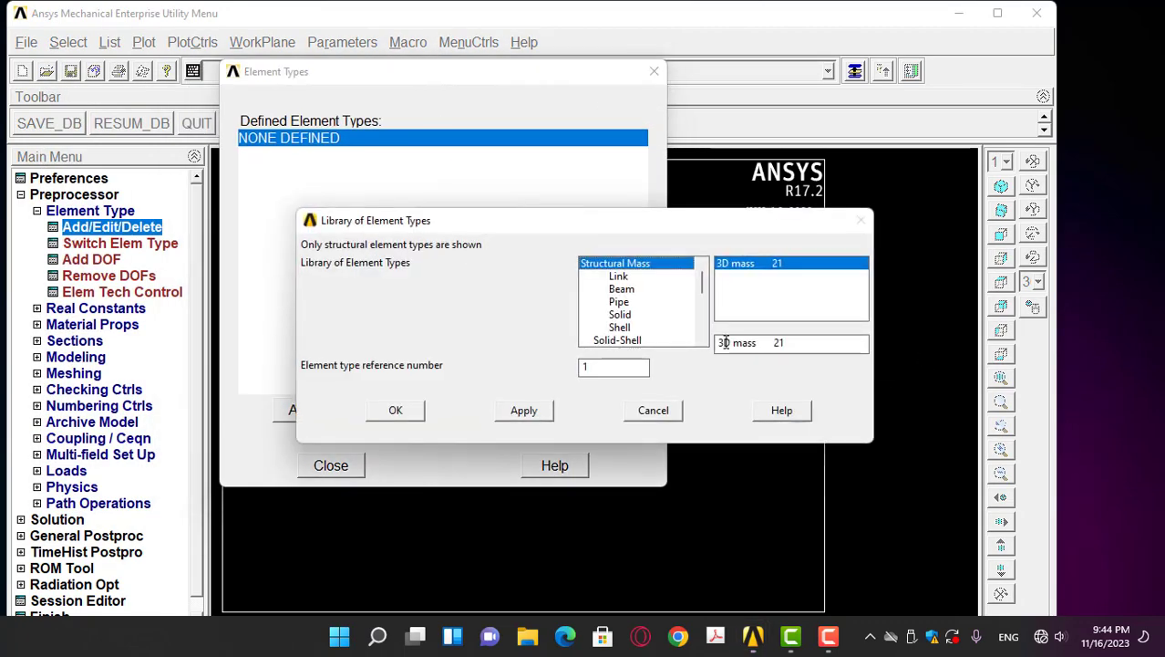
pyautogui.click(626, 289)
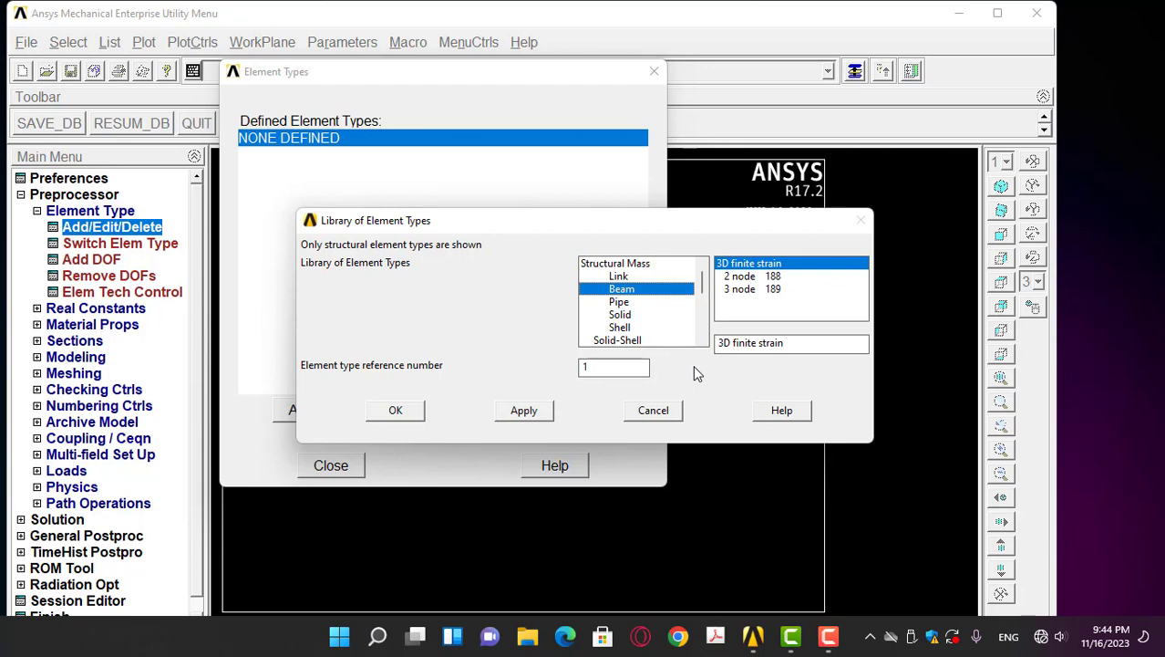
pyautogui.click(757, 276)
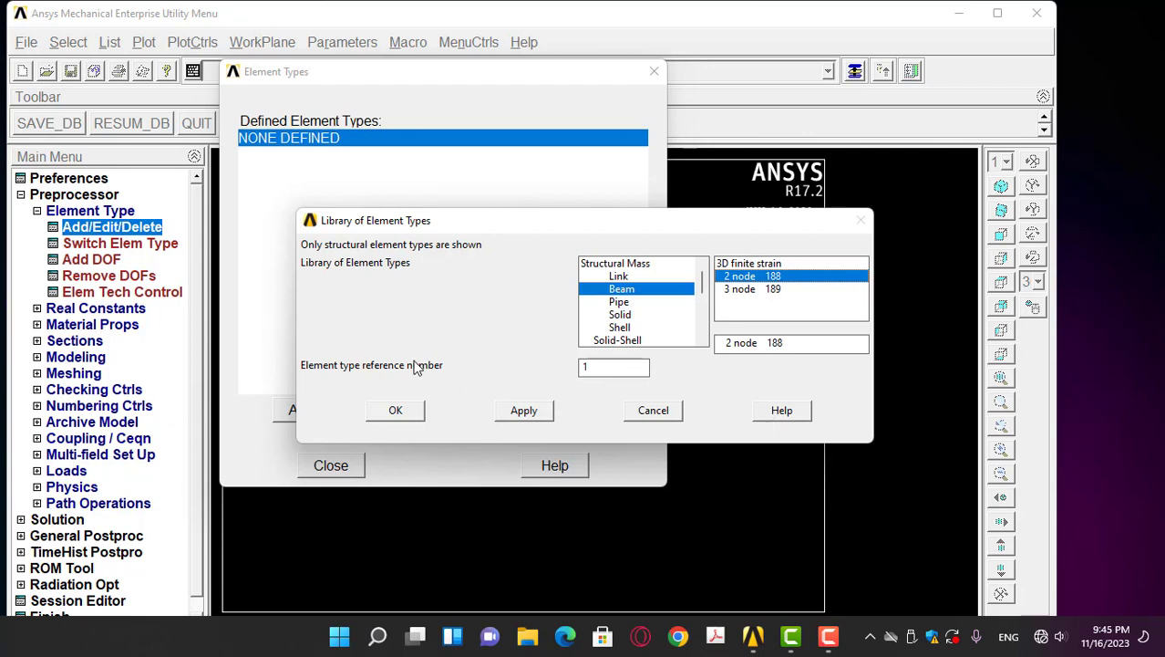
pyautogui.click(406, 412)
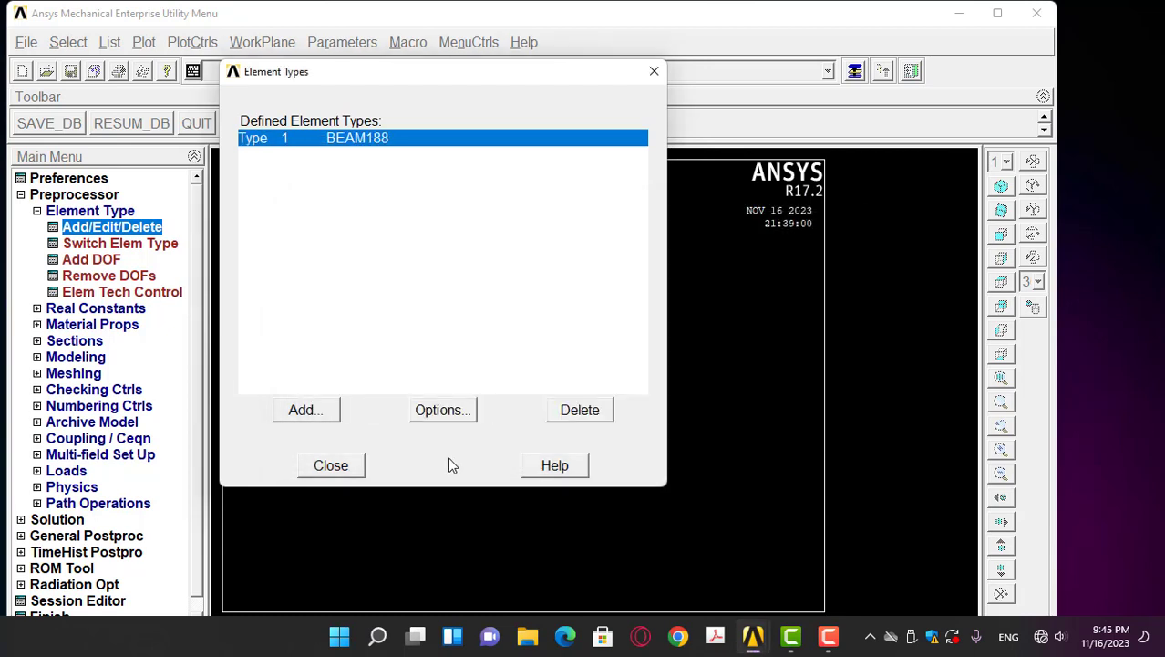
pyautogui.click(342, 467)
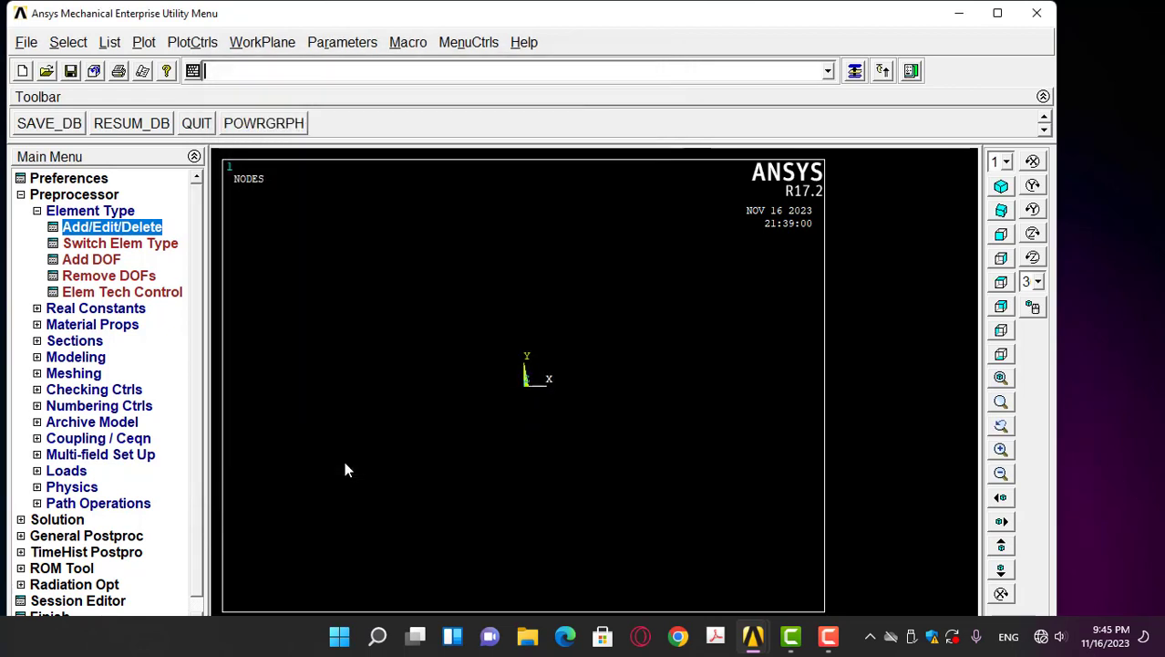
# - Give material model 1 linear elastic isotropic properties with EX 206e9 and PRXY 0.3
pyautogui.click(118, 327)
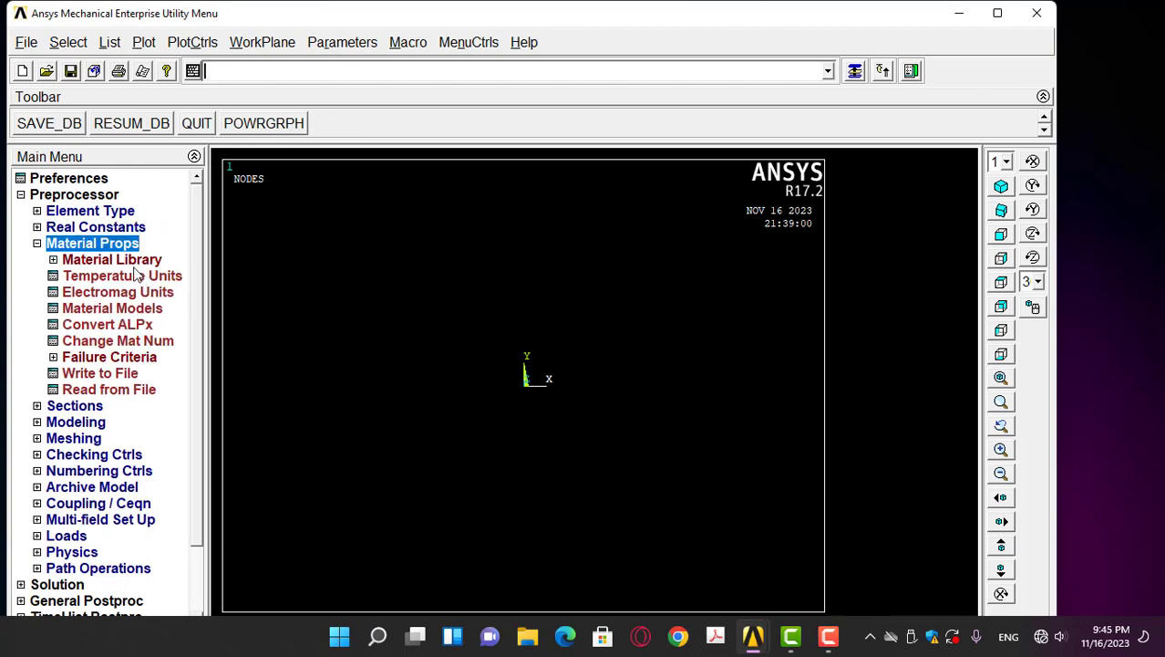
pyautogui.click(112, 308)
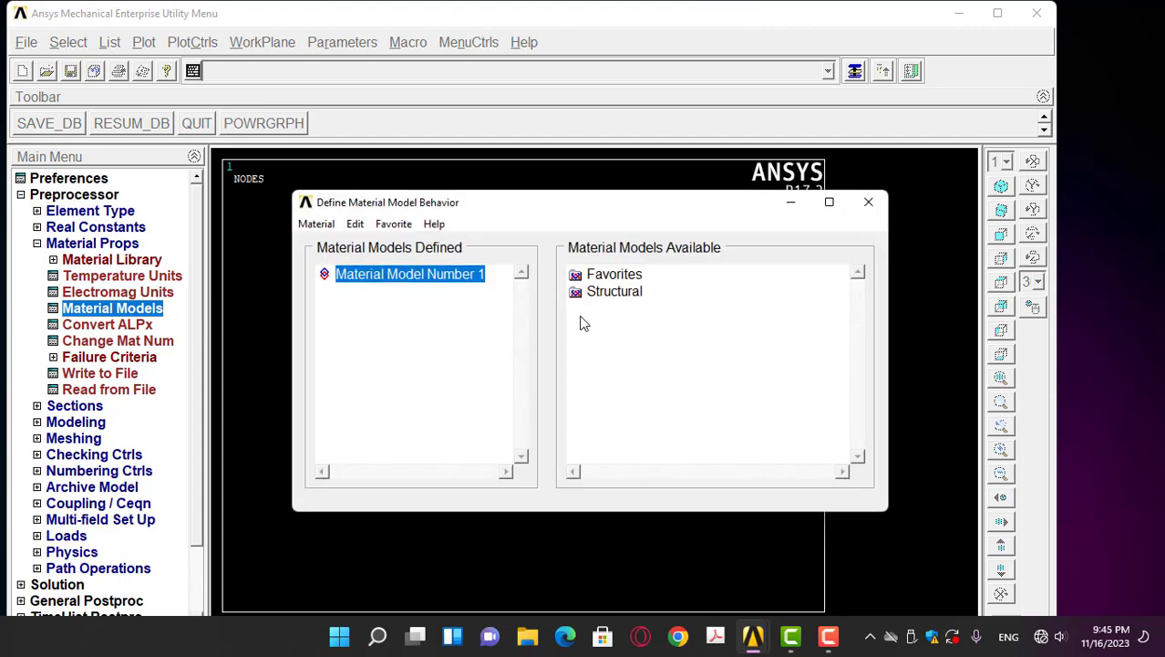
pyautogui.doubleClick(635, 298)
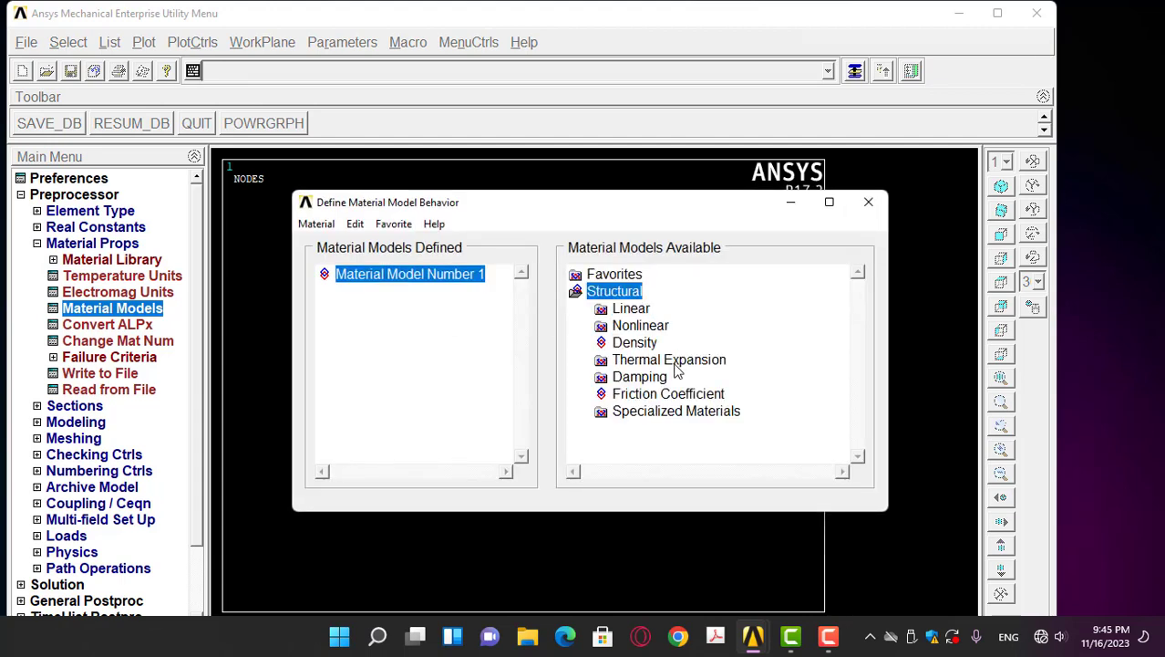
pyautogui.doubleClick(636, 308)
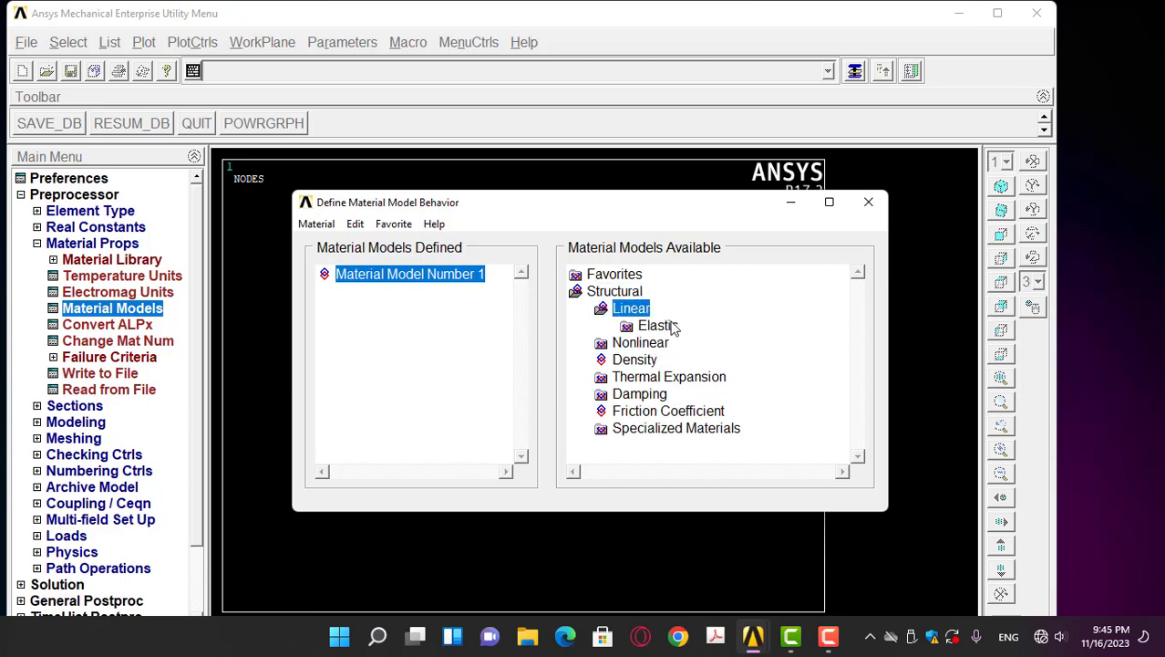
pyautogui.doubleClick(662, 327)
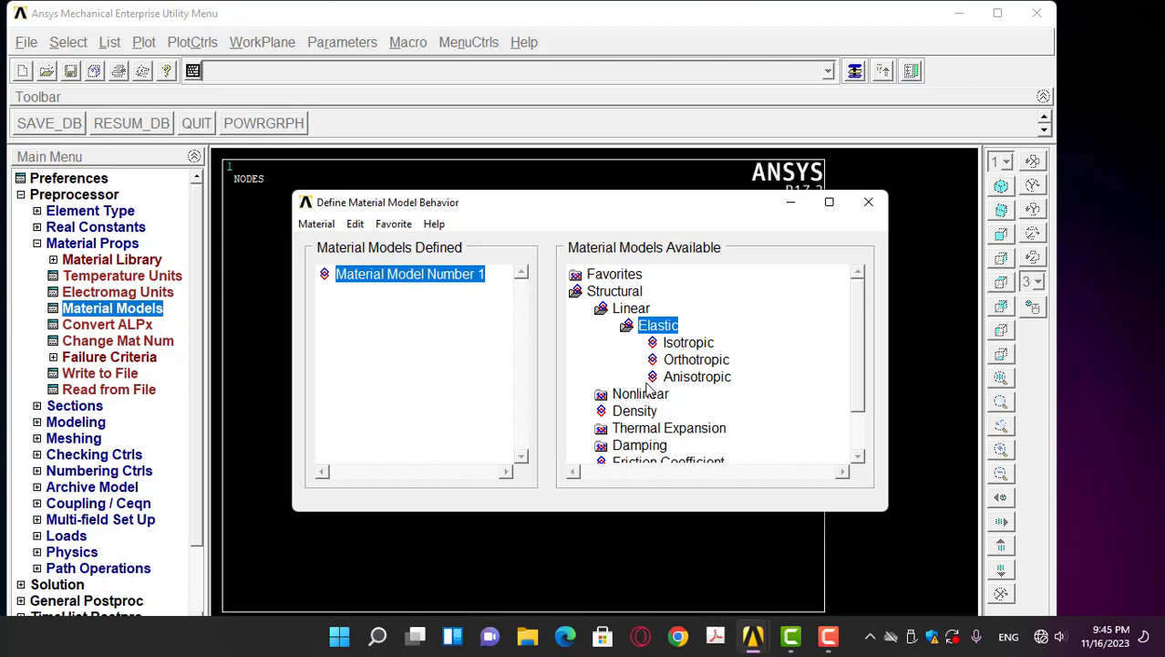
pyautogui.doubleClick(690, 345)
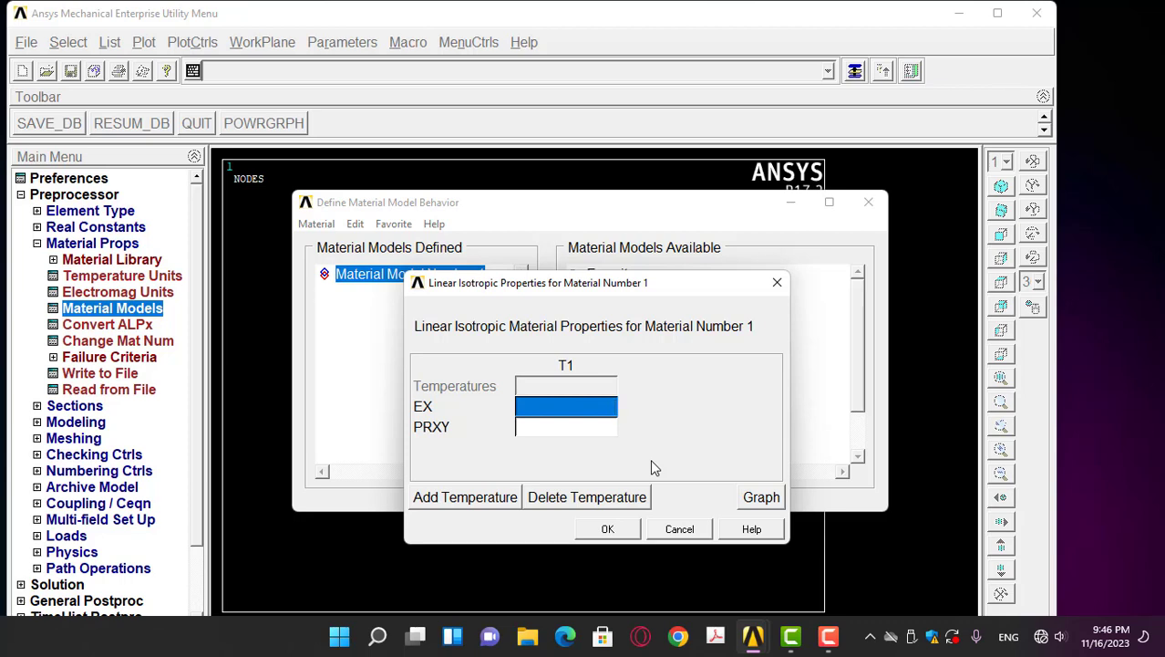
pyautogui.write('2')
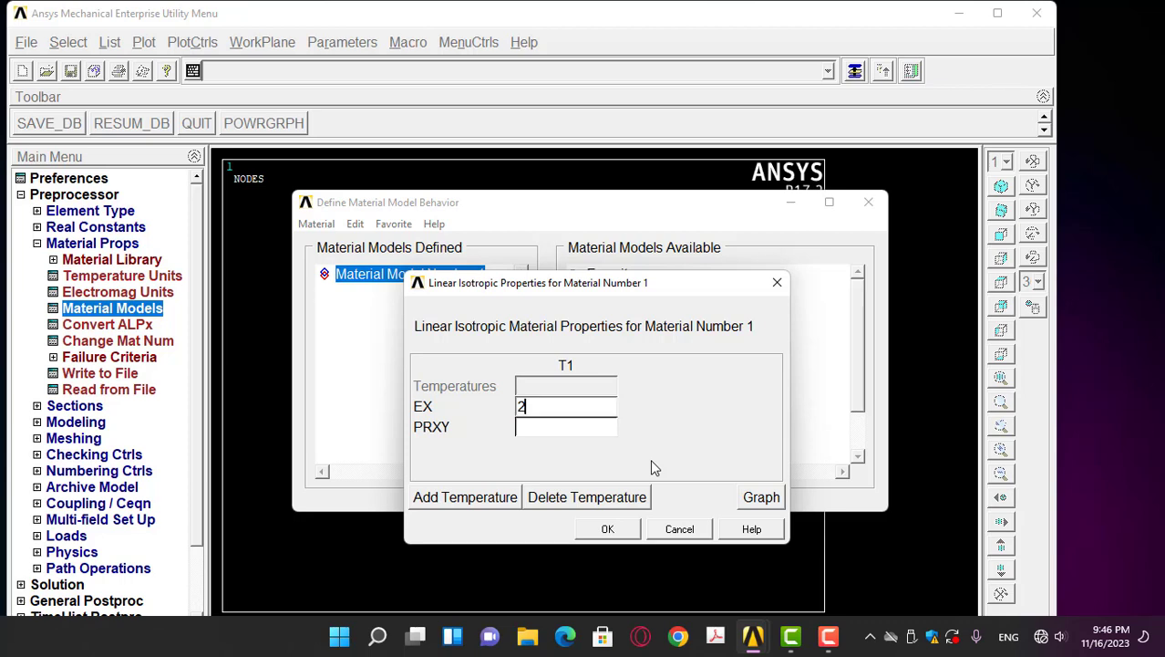
pyautogui.write('07e')
pyautogui.press('BackSpace')
pyautogui.press('BackSpace')
pyautogui.write('6e9')
pyautogui.click(565, 428)
pyautogui.write('.3')
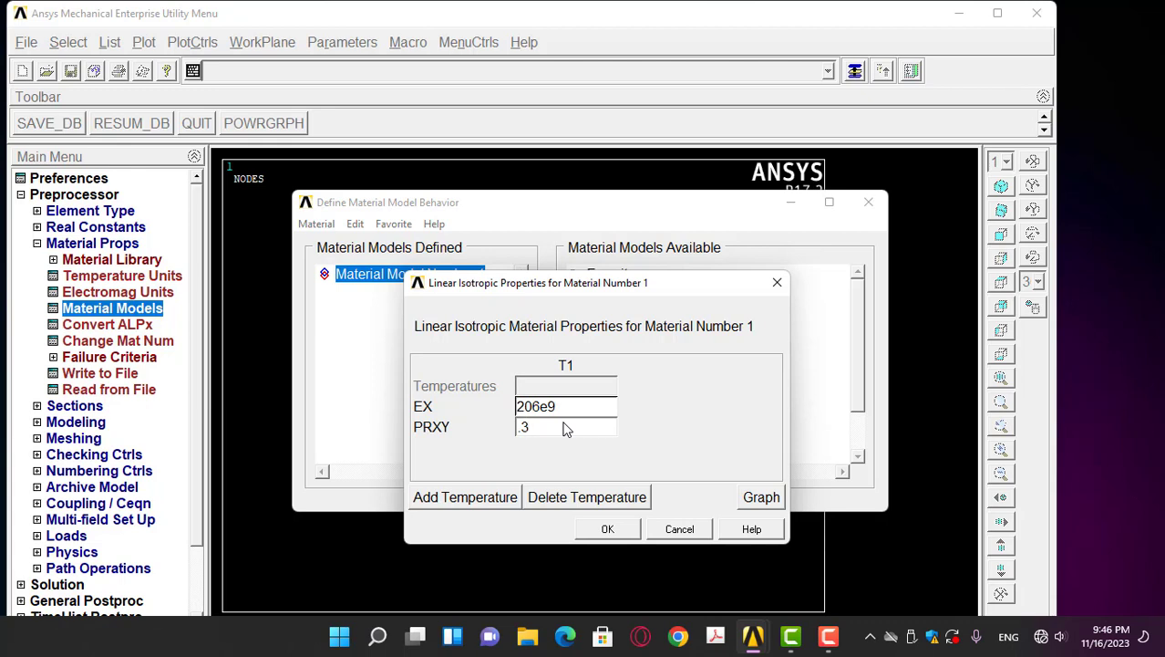
pyautogui.click(607, 529)
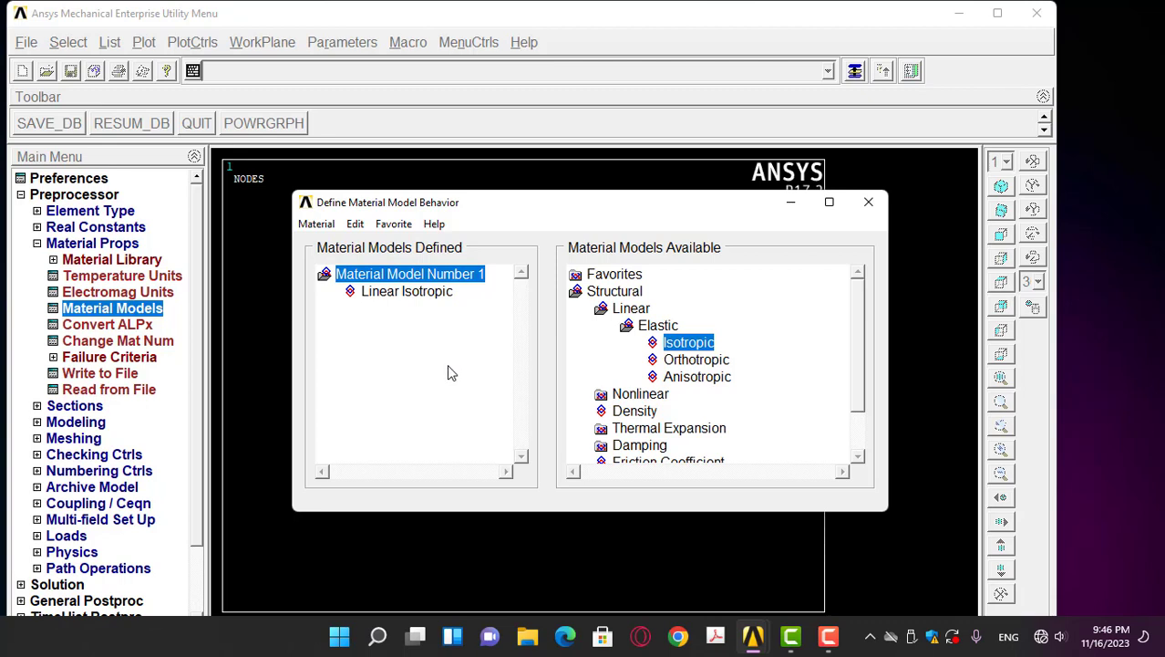
# - Add a density of 7800 to material model 1 and finish the material definition
pyautogui.doubleClick(621, 412)
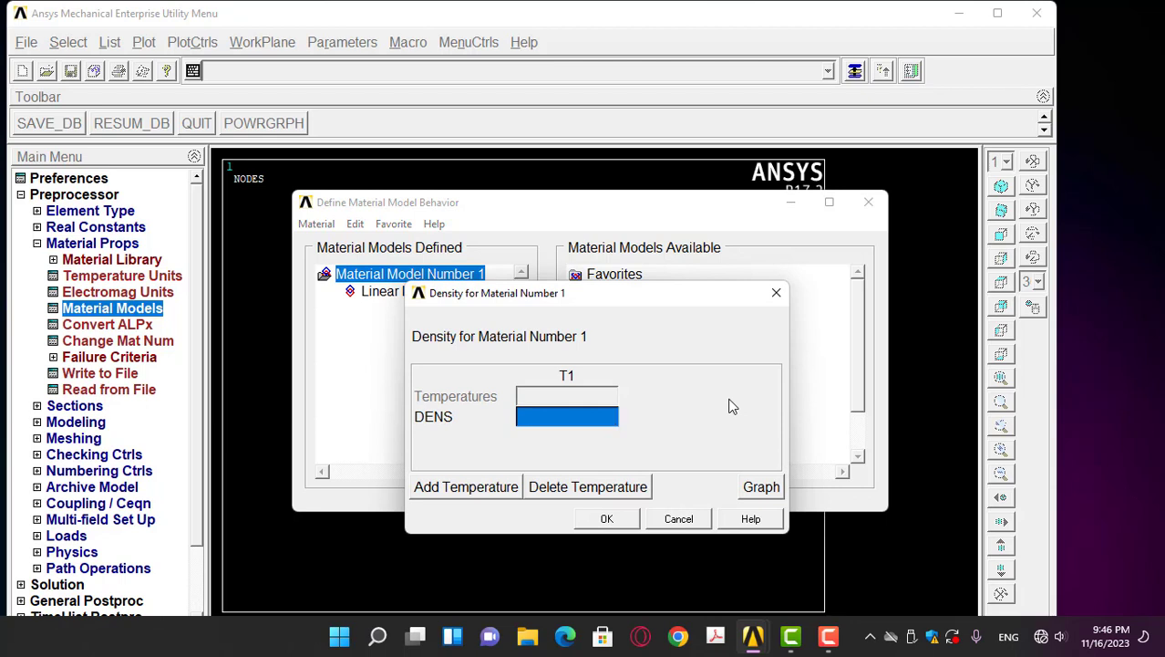
pyautogui.write('7800')
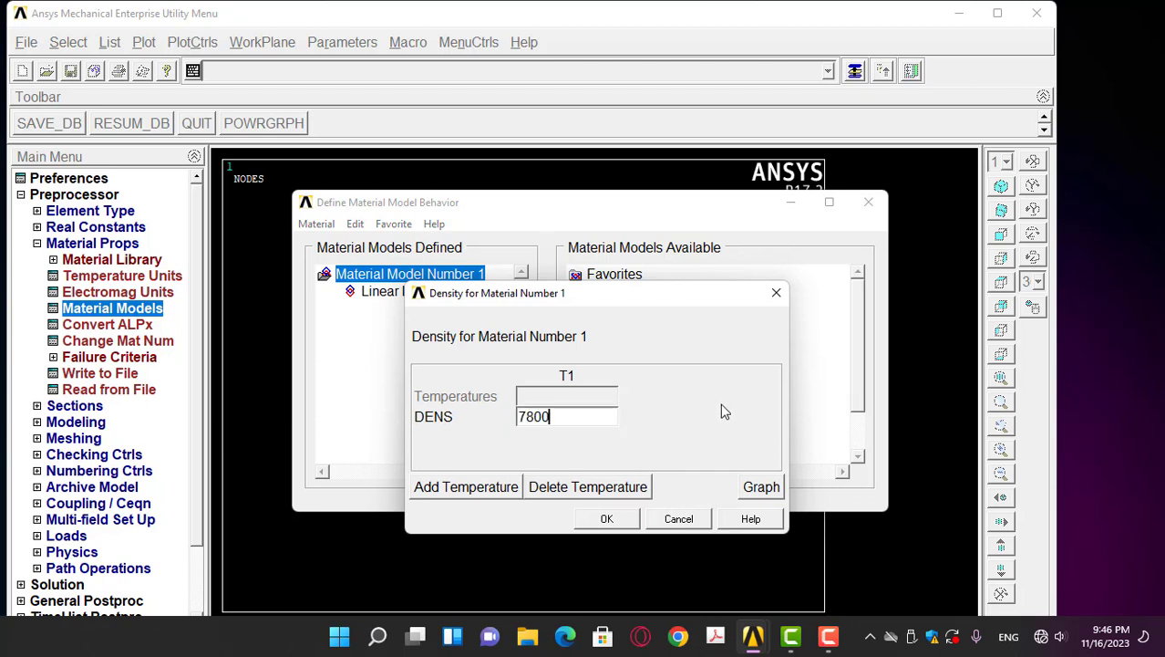
pyautogui.click(607, 519)
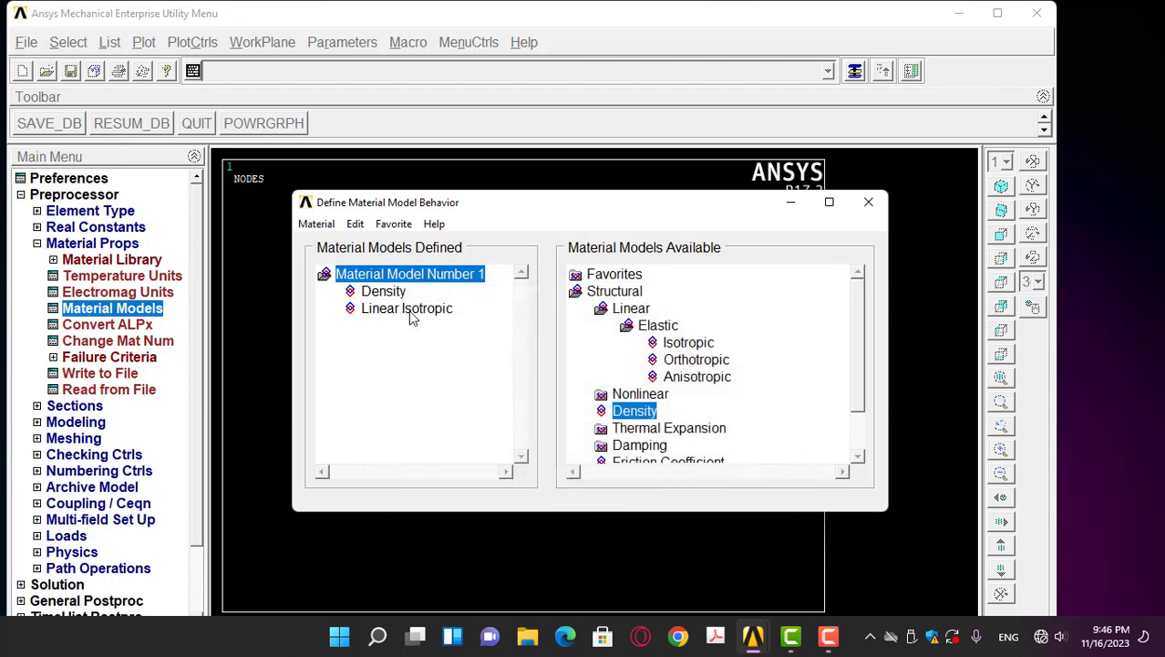
pyautogui.click(869, 202)
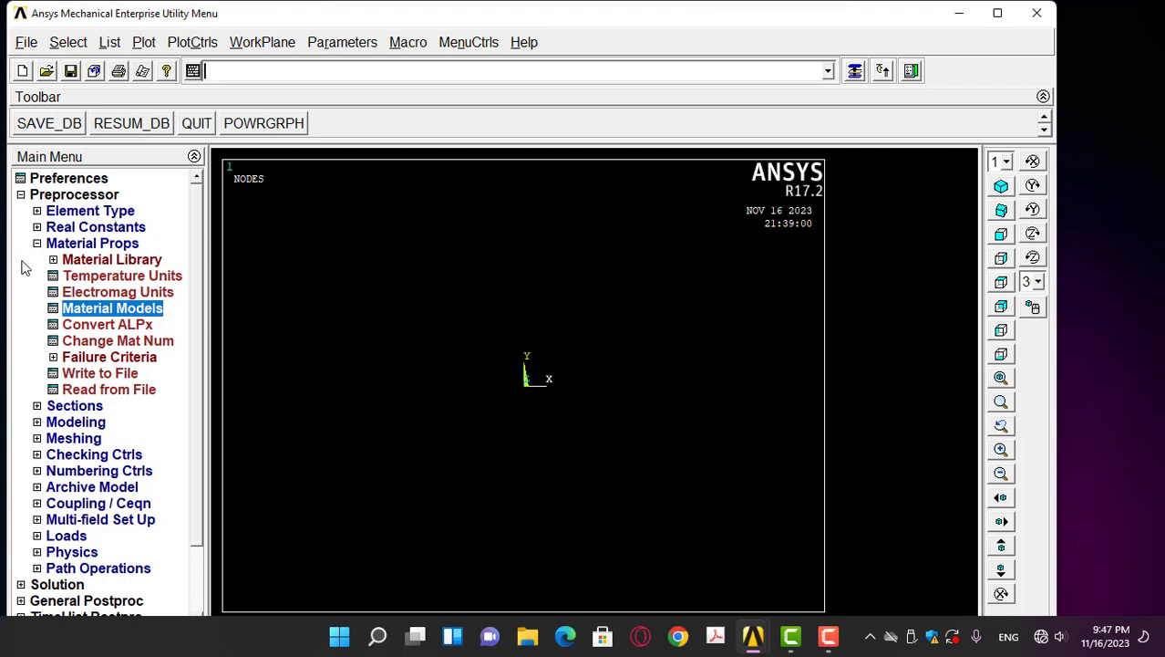
# - Define a common rectangular beam section with ID 1, width B 0.02 and height H 0.01
pyautogui.click(82, 407)
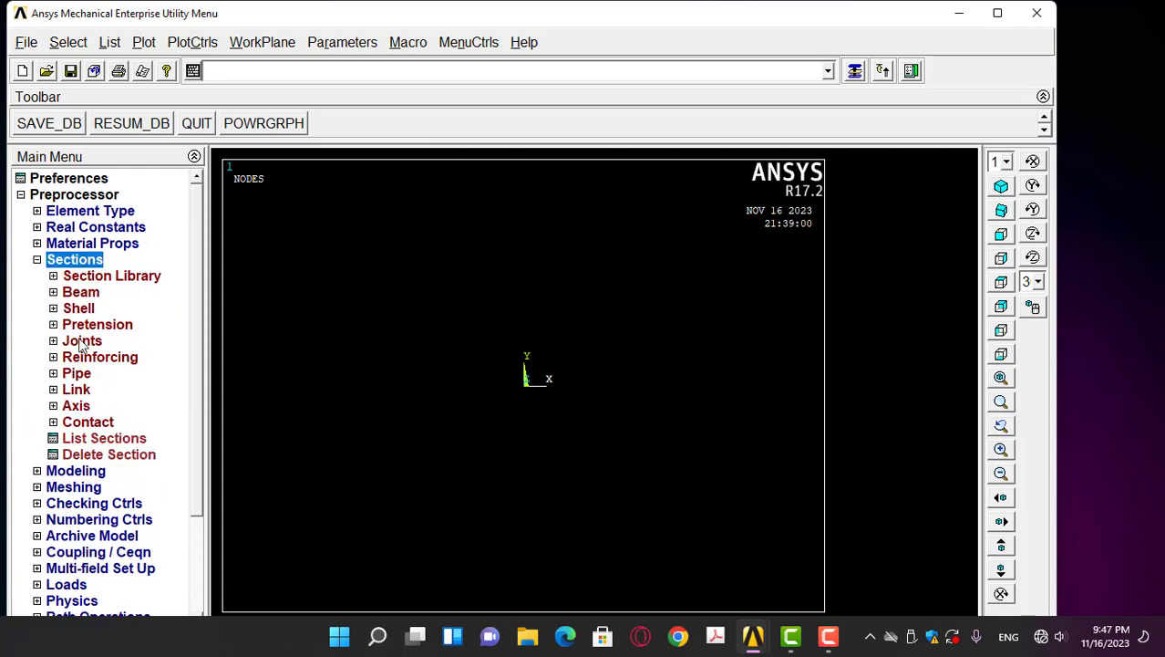
pyautogui.click(90, 293)
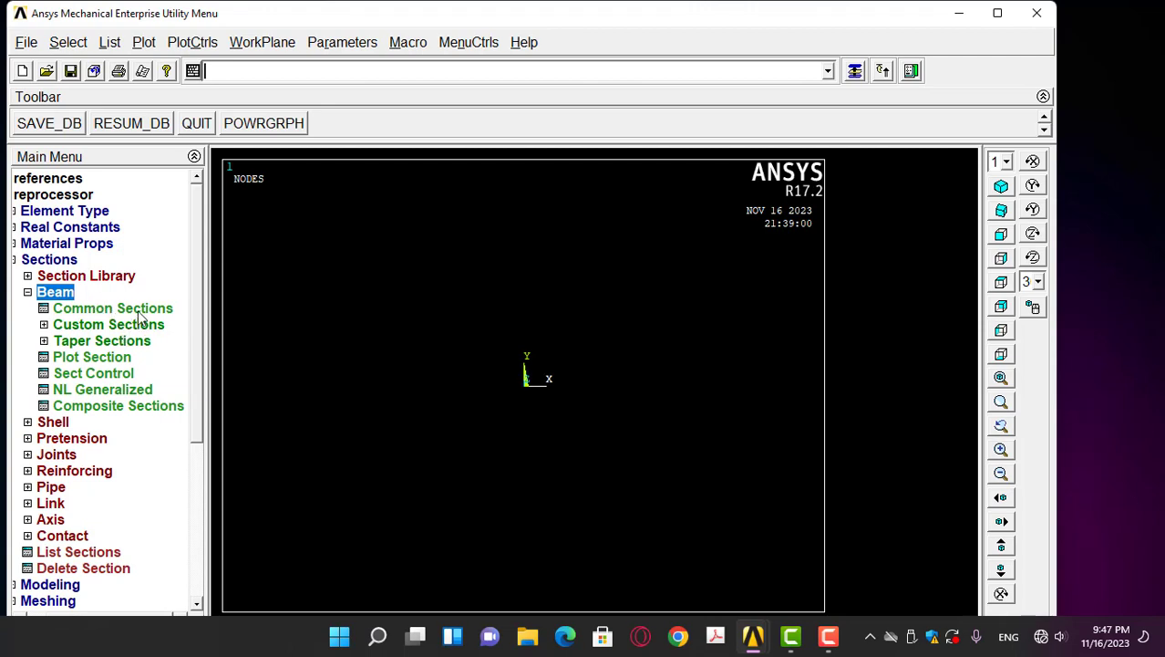
pyautogui.click(141, 312)
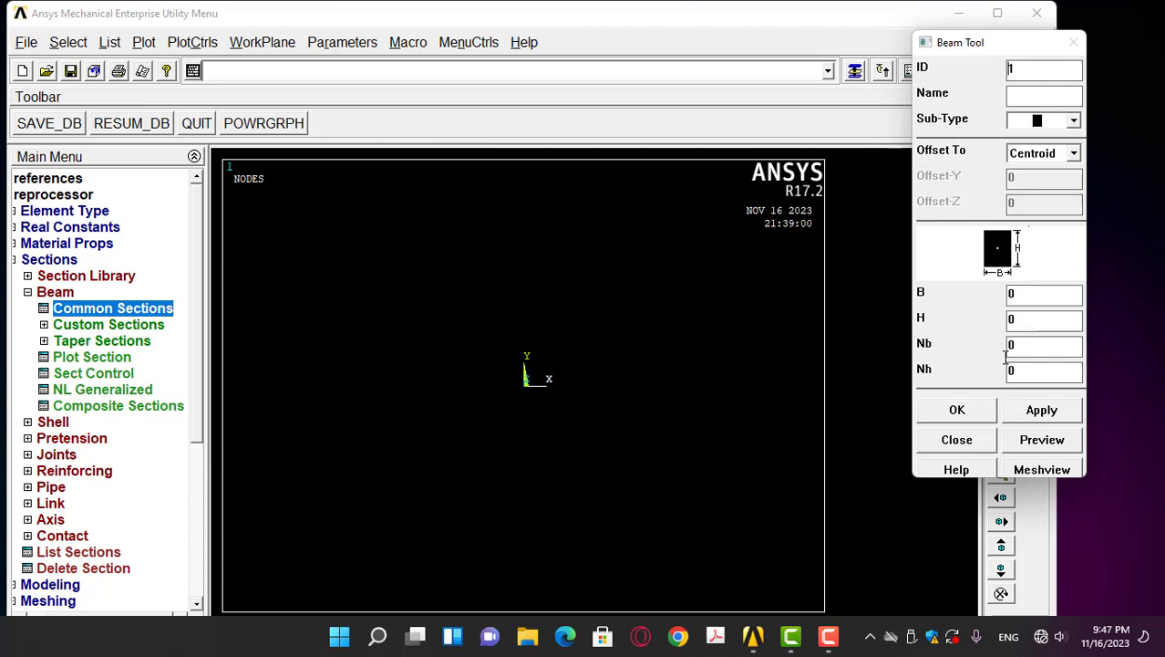
pyautogui.click(1031, 292)
pyautogui.write('.02')
pyautogui.click(1021, 320)
pyautogui.write('.01')
pyautogui.click(972, 409)
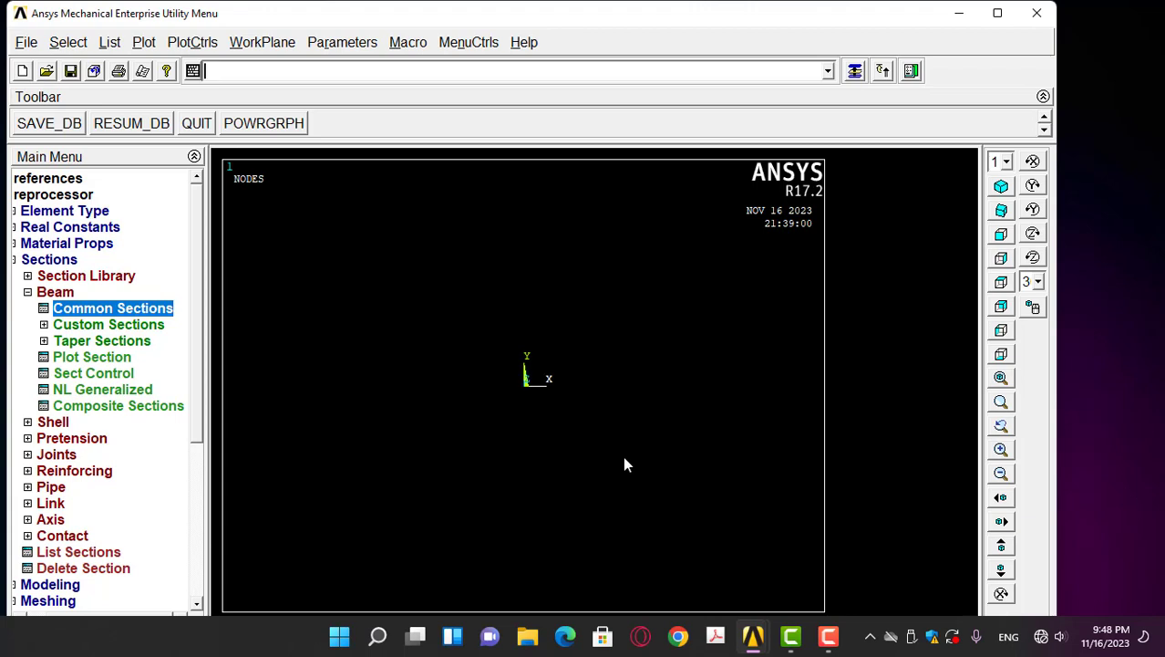
# - Create keypoint 1 in the active coordinate system at X 0, Y 0, leaving Z blank
pyautogui.click(41, 263)
pyautogui.click(84, 277)
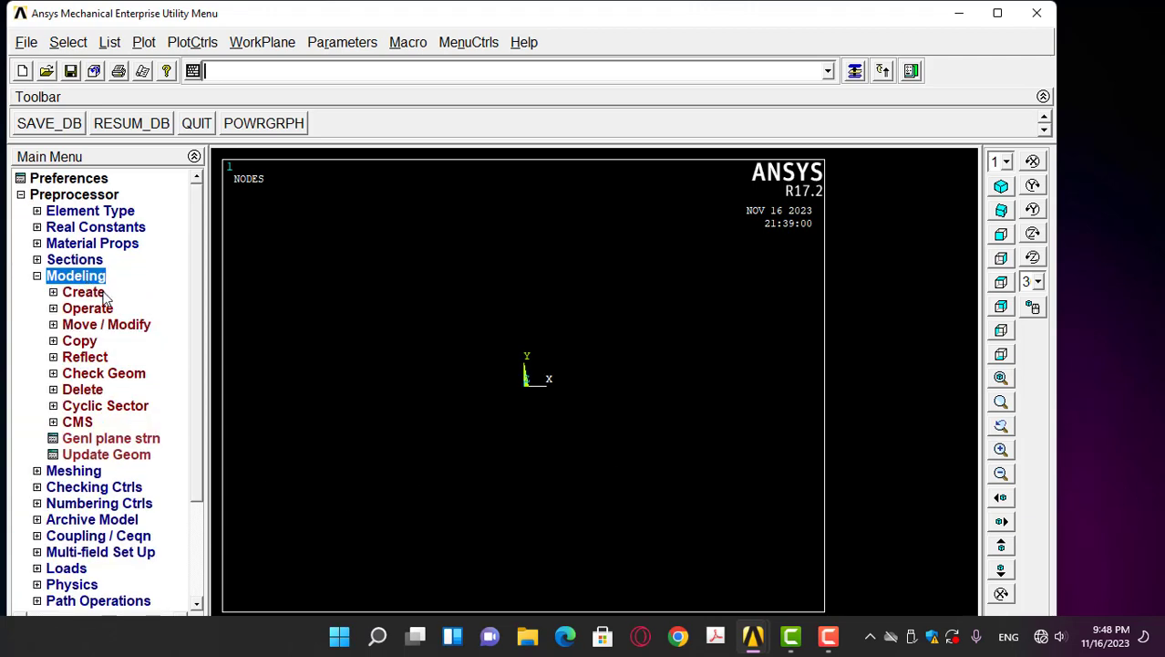
pyautogui.click(91, 293)
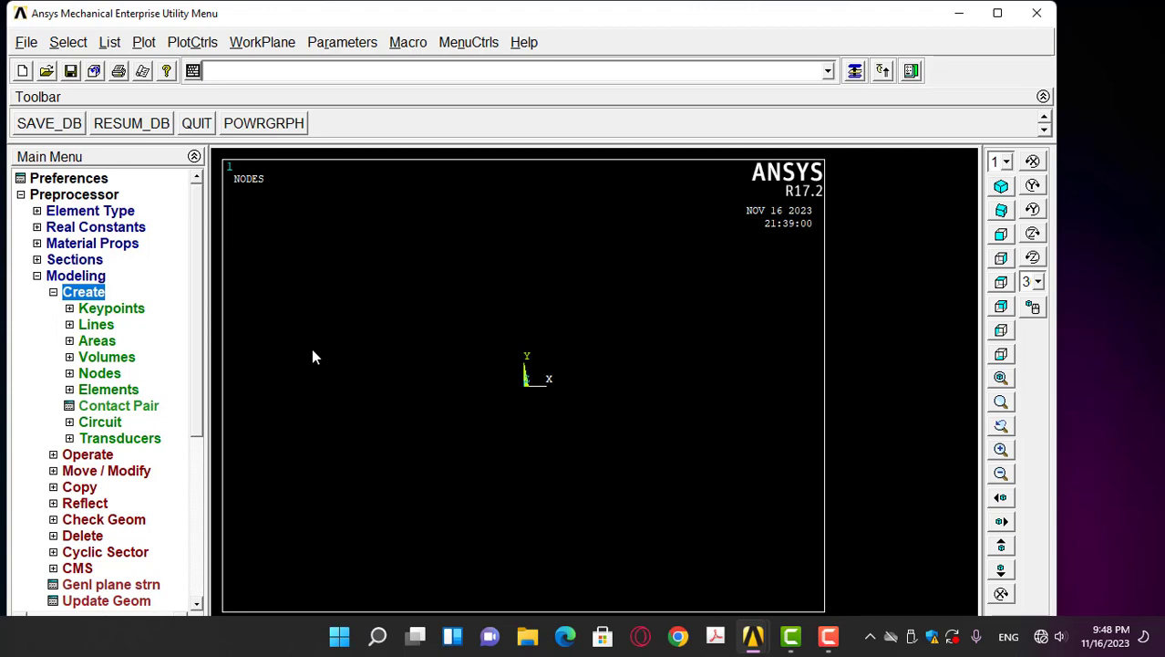
pyautogui.click(127, 310)
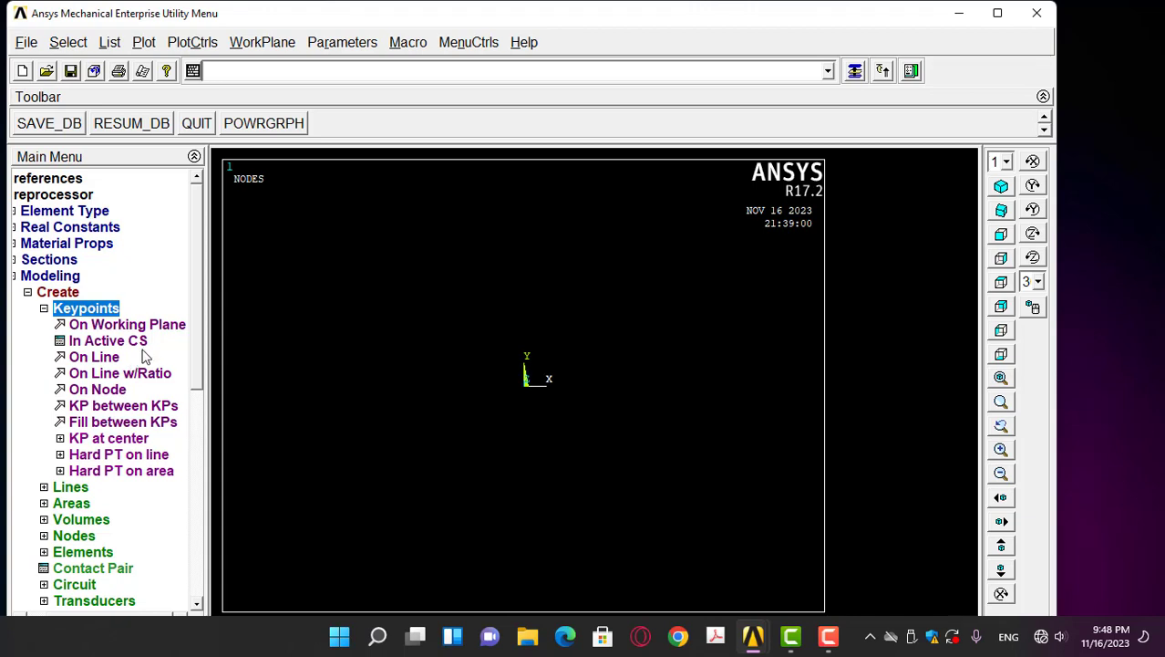
pyautogui.click(142, 342)
pyautogui.write('1')
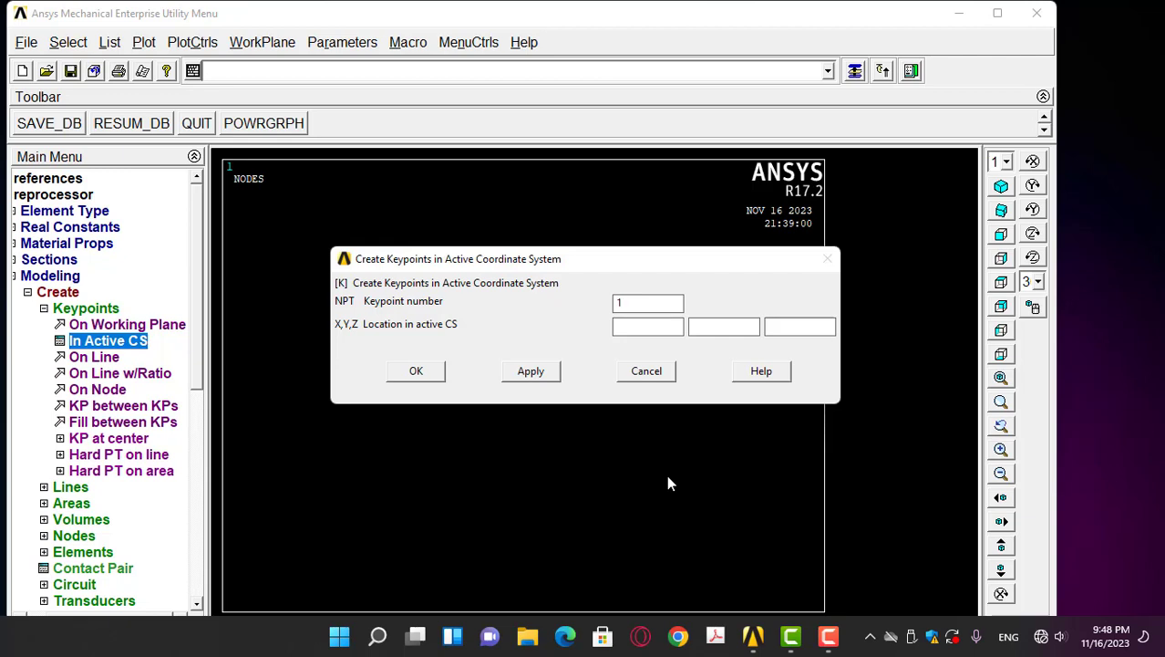
pyautogui.click(636, 326)
pyautogui.write('0')
pyautogui.click(717, 330)
pyautogui.write('0')
pyautogui.click(796, 326)
pyautogui.click(534, 374)
pyautogui.moveTo(588, 271); pyautogui.dragTo(638, 409)
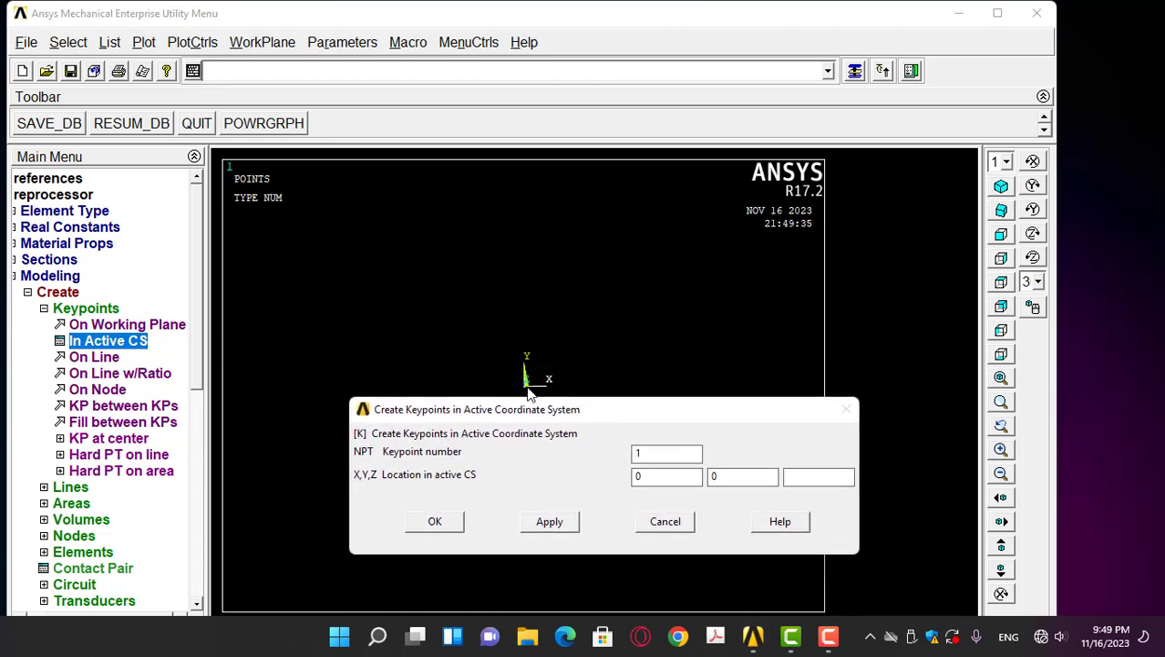
pyautogui.doubleClick(646, 454)
pyautogui.write('2')
pyautogui.doubleClick(652, 474)
pyautogui.write('1')
pyautogui.click(665, 522)
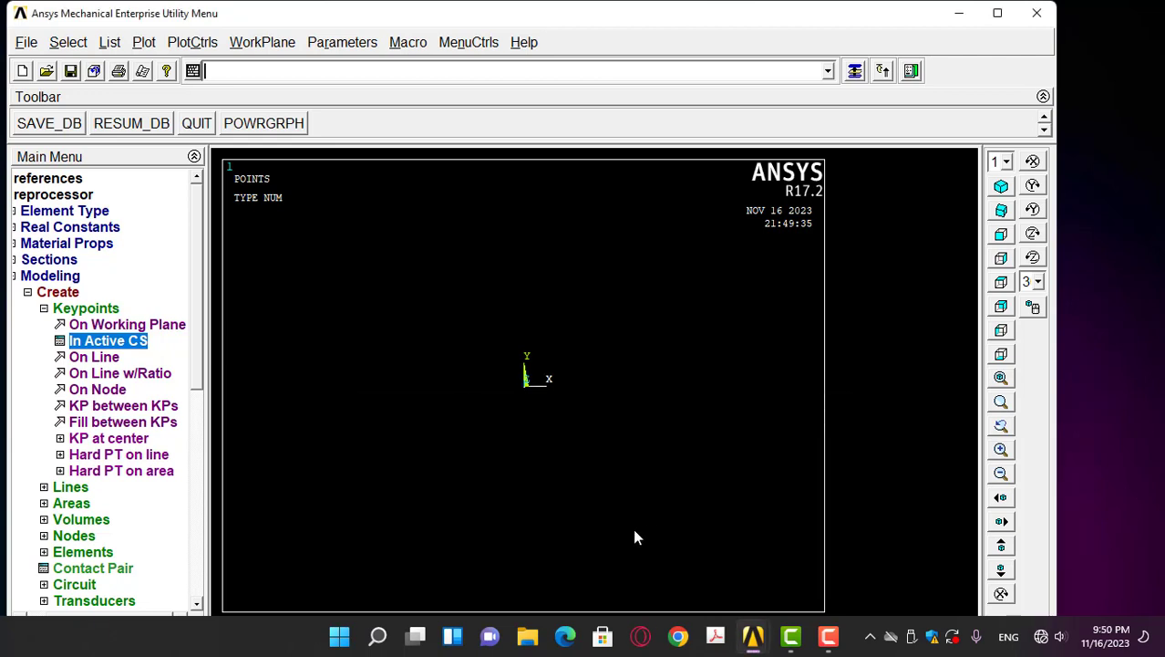
# - Create keypoint 2 in the active coordinate system at X 1, Y 0
pyautogui.click(110, 343)
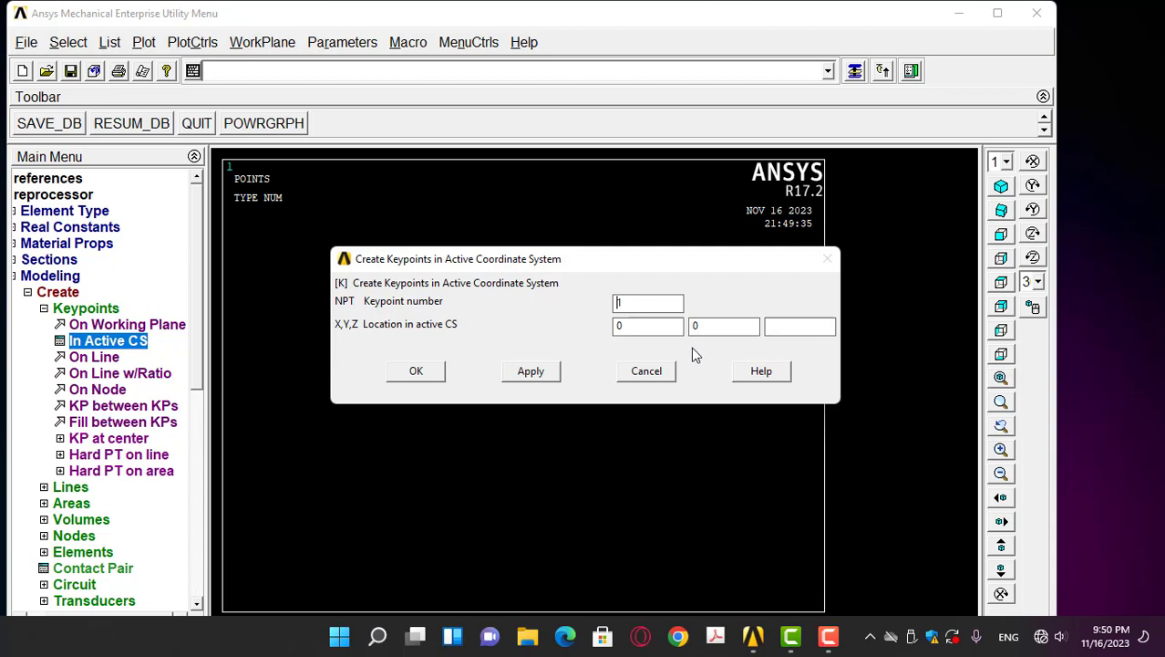
pyautogui.moveTo(627, 303); pyautogui.dragTo(593, 335)
pyautogui.write('2')
pyautogui.write('1')
pyautogui.moveTo(588, 264); pyautogui.dragTo(530, 185)
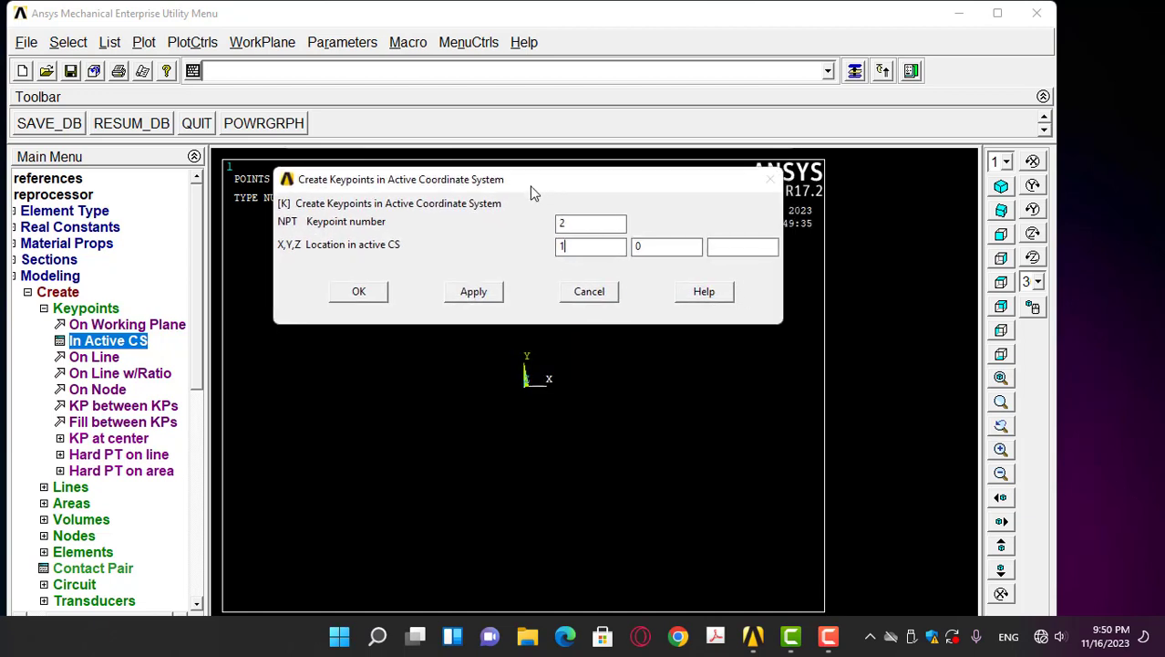
pyautogui.click(358, 291)
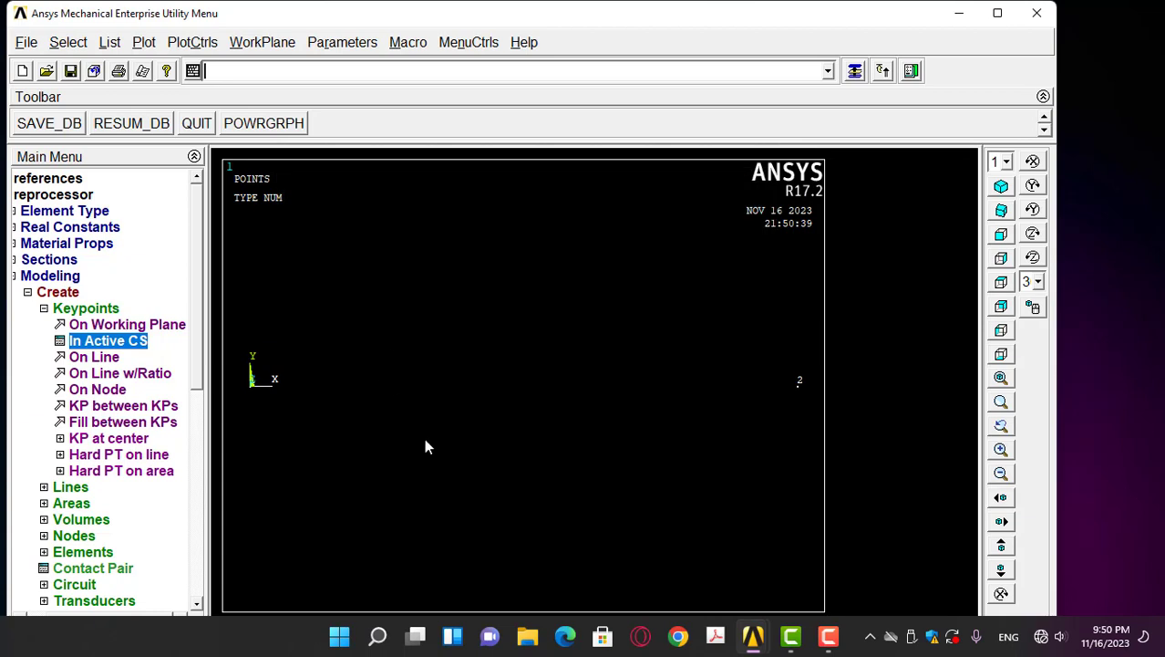